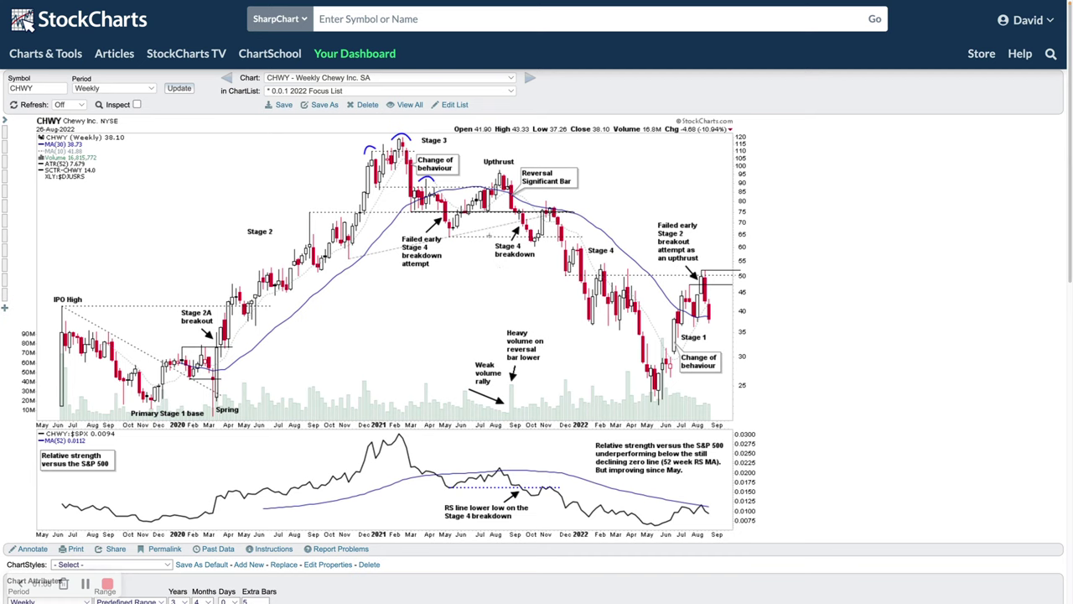
Mark the failed early Stage 4 breakdown and the failed early Stage 2 breakout on the CHWY weekly chart, and clear the marks.
drag(442, 210, 466, 242)
drag(698, 285, 711, 270)
key(Escape)
Mark the low of the primary Stage 1 base, the March 2020 spring and the Stage 2A breakout bar.
drag(61, 407, 230, 407)
drag(212, 414, 218, 371)
drag(216, 350, 227, 324)
Inspect the price and volume data from the Stage 2A breakout through the advance with the crosshair, and mark the spring low.
click(137, 103)
drag(214, 340, 384, 364)
click(136, 103)
mouse_move(212, 410)
mouse_down()
mouse_move(242, 356)
mouse_move(211, 349)
mouse_move(215, 411)
mouse_up()
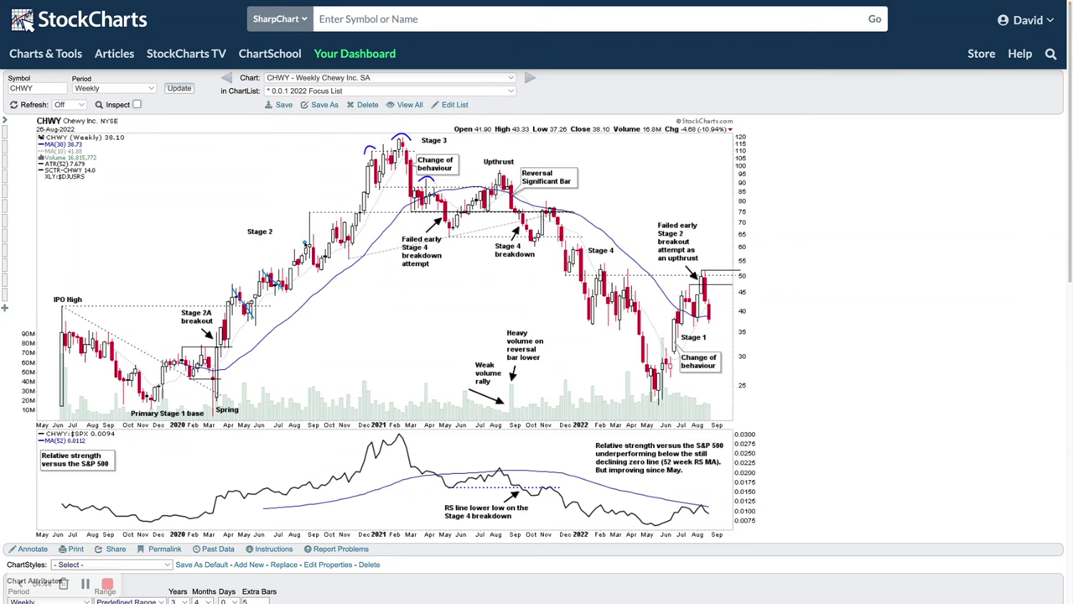
Mark the late-2020 Stage 2 swings and the early-2021 drop and rebound, and box the whole price history up to March 2021.
mouse_move(310, 211)
mouse_down()
mouse_move(317, 258)
mouse_move(312, 244)
mouse_up()
drag(394, 144, 414, 214)
drag(335, 227, 346, 252)
drag(414, 210, 431, 179)
mouse_move(416, 132)
mouse_down()
mouse_move(199, 411)
mouse_move(210, 367)
mouse_move(52, 414)
mouse_up()
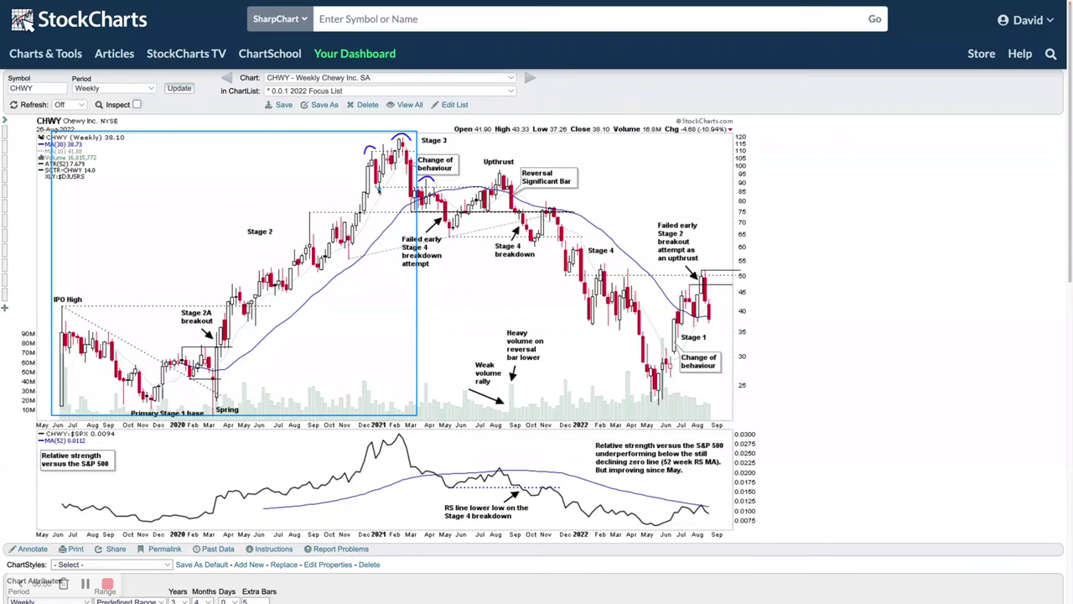
Mark the swing-low level and the two peaks of the Stage 3 top in early 2021.
drag(375, 186, 415, 186)
mouse_move(372, 151)
mouse_down()
mouse_move(429, 152)
mouse_move(389, 144)
mouse_up()
click(355, 162)
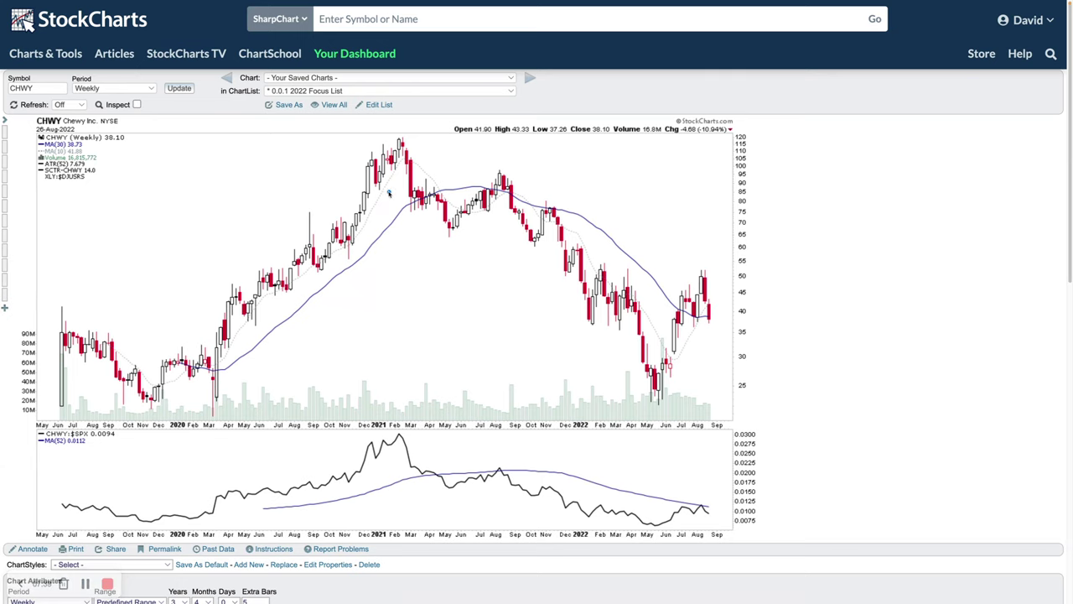
On the unannotated chart, trace the drop from the February 2021 peak and box the trading range down to about 75 through November 2021.
drag(379, 188, 451, 241)
drag(402, 139, 460, 240)
key(Escape)
drag(409, 211, 563, 178)
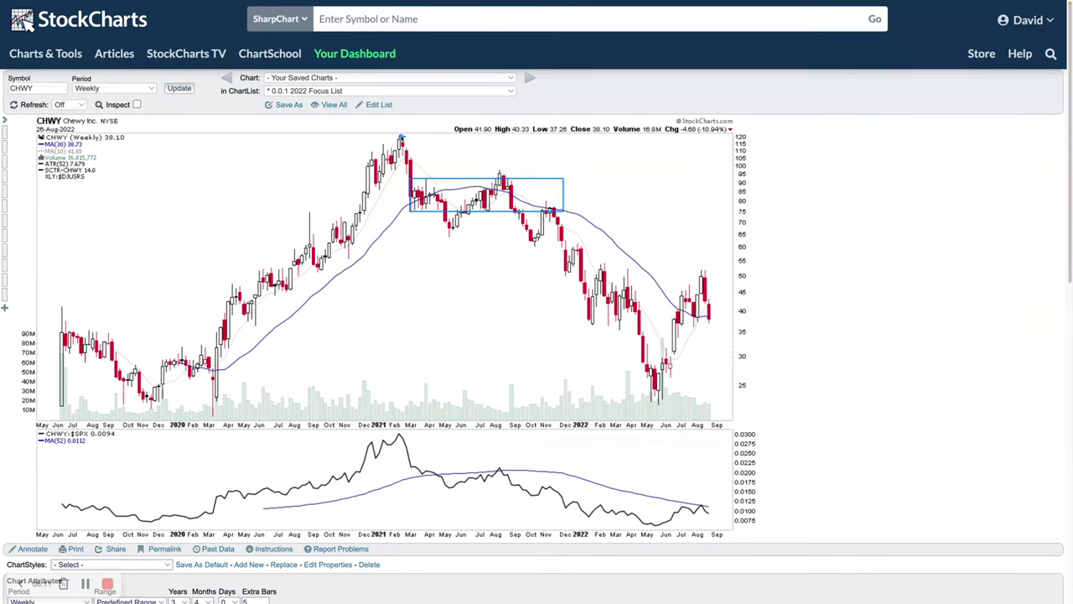
drag(400, 136, 565, 212)
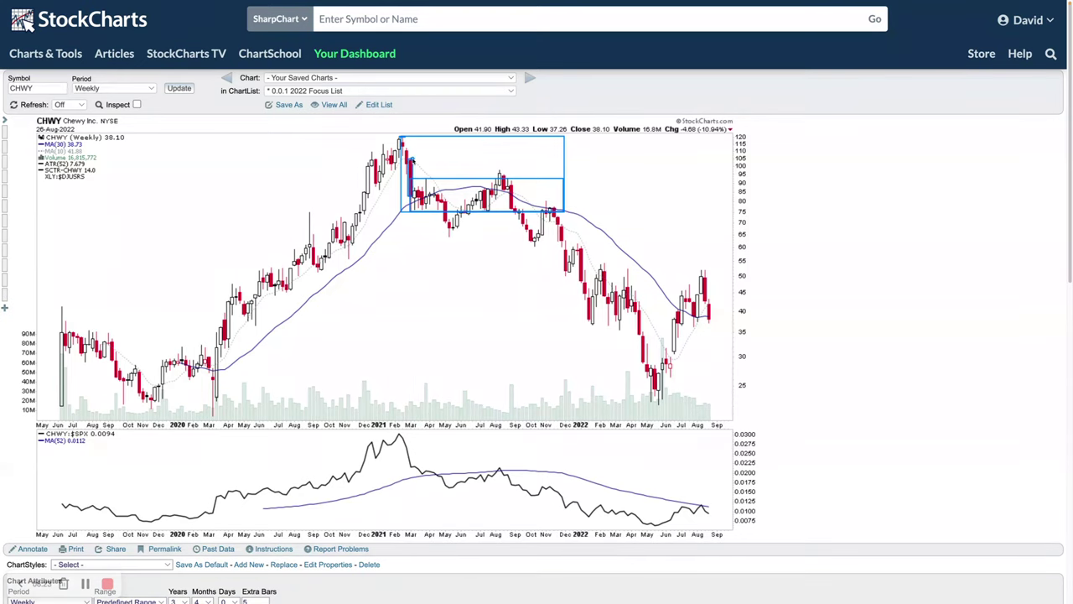
Mark the sharp early-2021 decline and its upper level, box the range beneath it, and mark the August upthrust and September breakdown.
drag(408, 158, 414, 196)
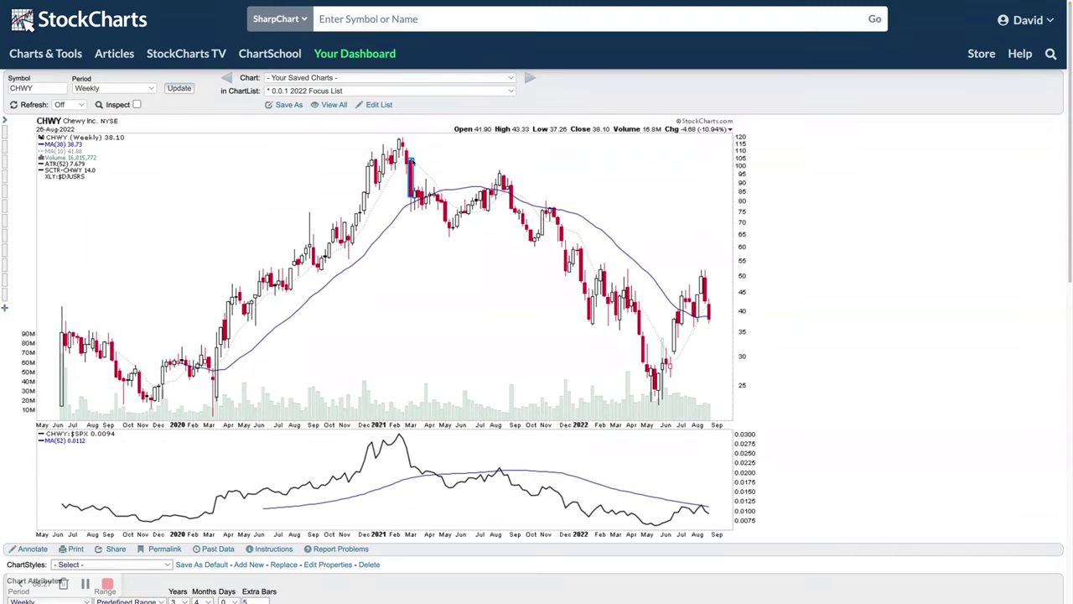
drag(407, 159, 526, 159)
drag(410, 211, 530, 178)
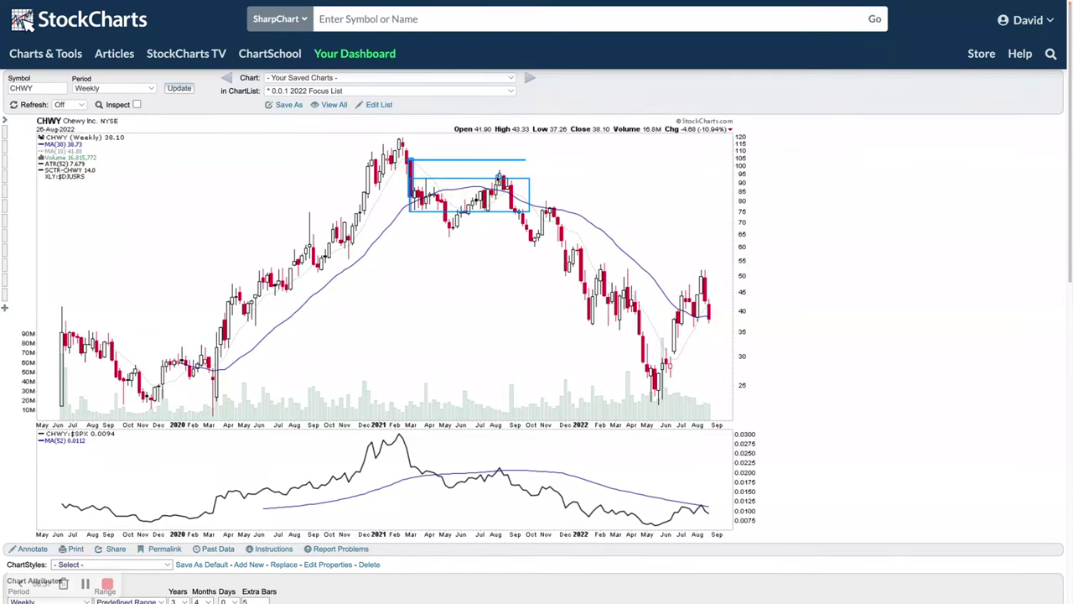
drag(494, 171, 507, 186)
drag(513, 207, 527, 220)
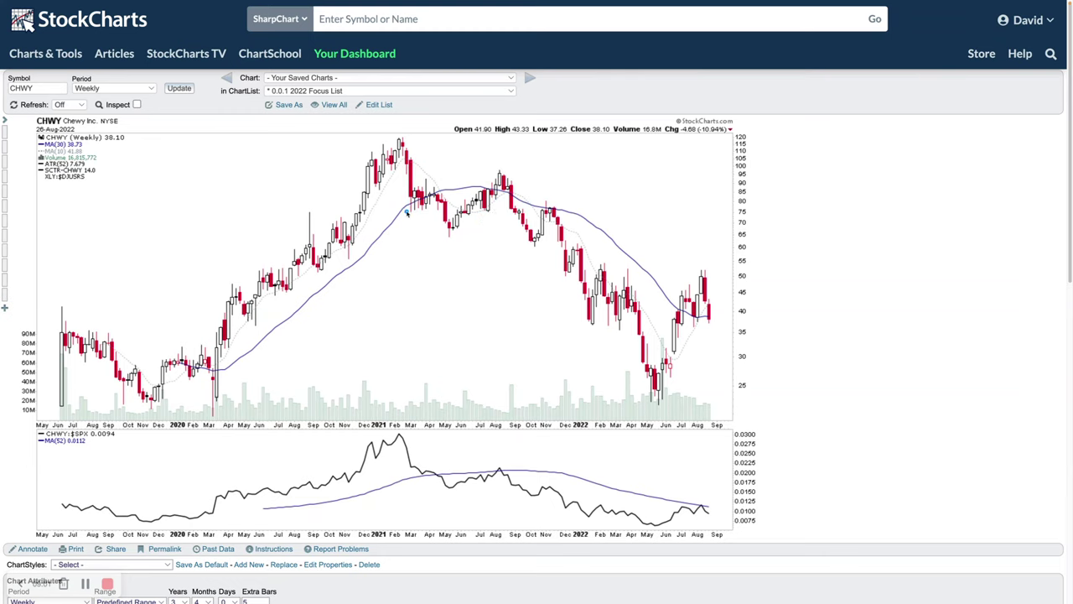
Draw the support line at about 75 across 2021 and mark the September breakdown and the November pullback to it.
drag(411, 210, 559, 210)
drag(493, 198, 522, 199)
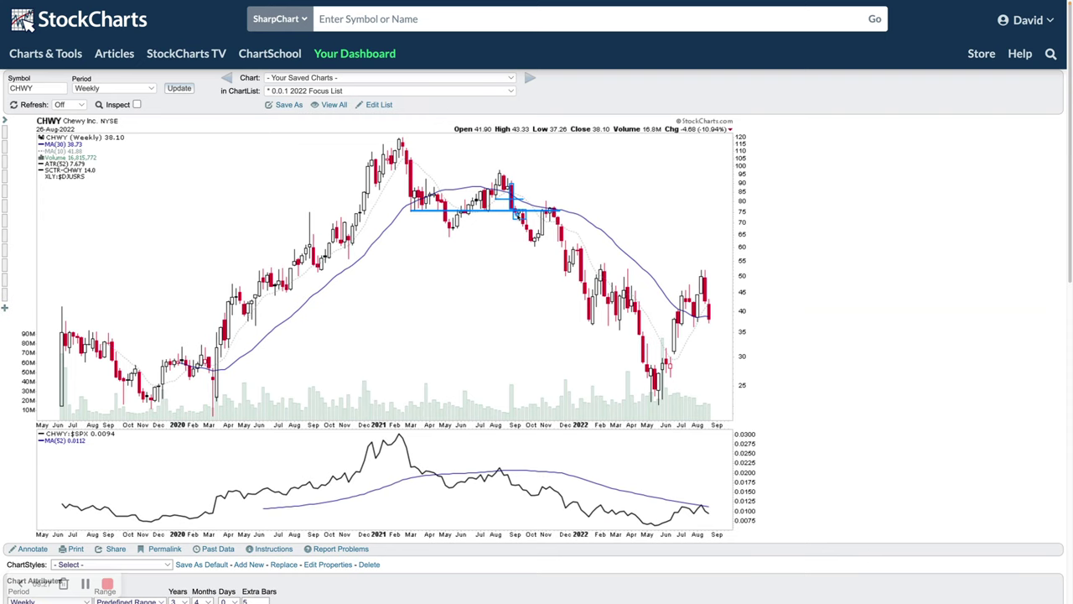
mouse_move(518, 212)
mouse_down()
mouse_move(533, 243)
mouse_move(554, 208)
mouse_up()
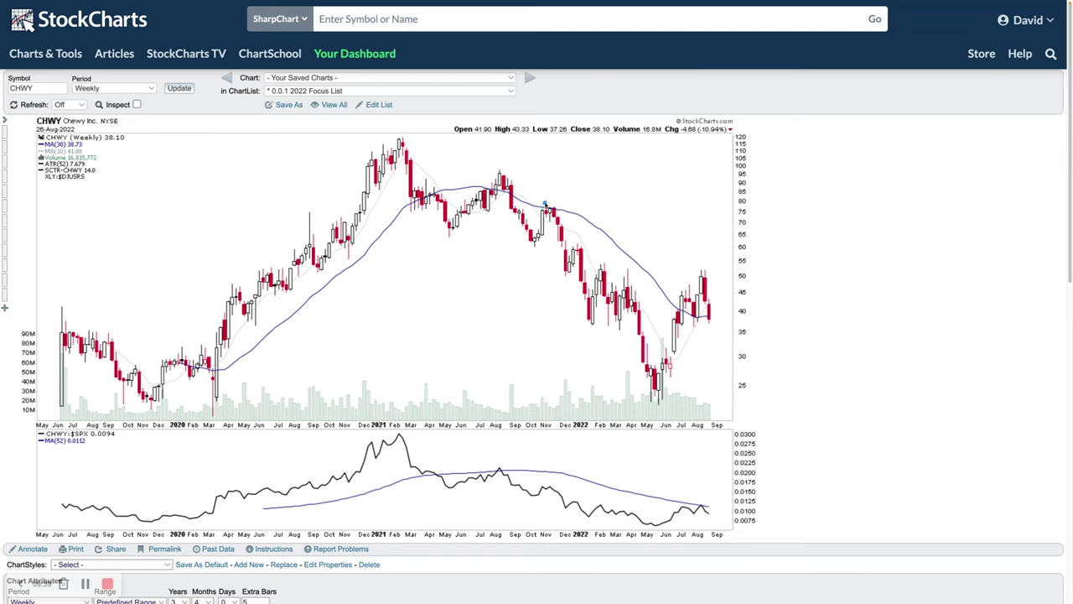
drag(544, 204, 563, 228)
drag(411, 210, 583, 210)
Inspect the price and volume data around the May to September 2021 range with the crosshair, and turn inspection off.
click(136, 104)
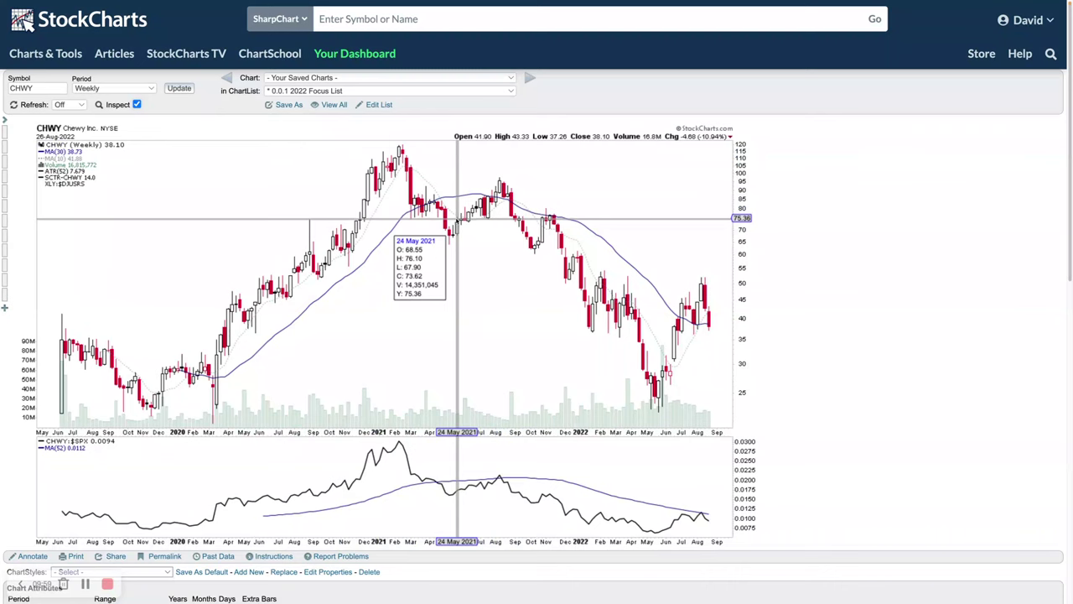
drag(533, 222, 537, 415)
click(137, 104)
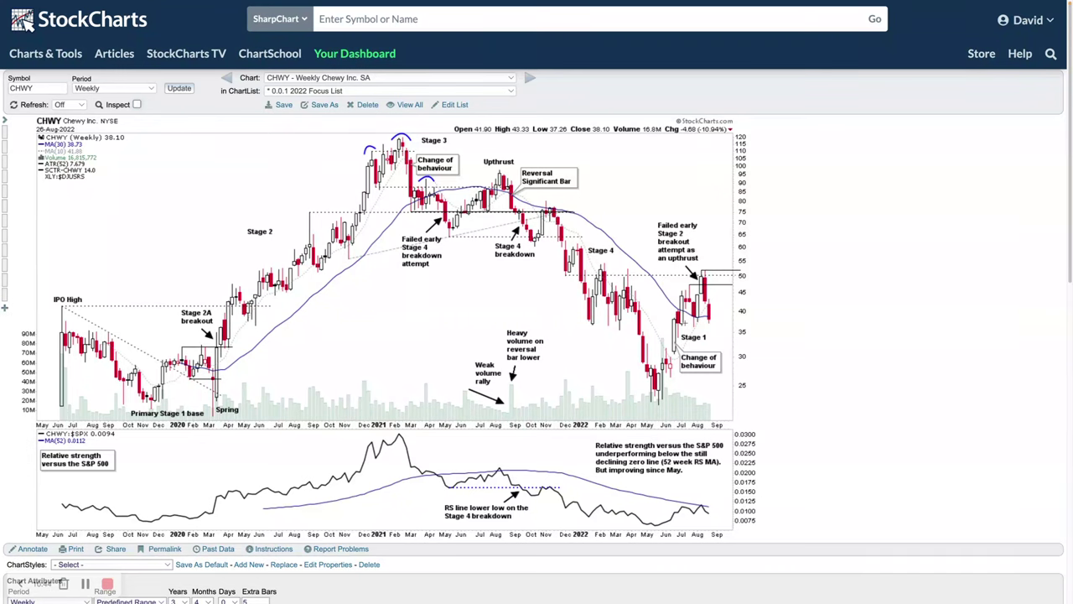
On the annotated chart, mark the 2022 change-of-behaviour bar, the following rally and the breakout level at about 47.
mouse_move(671, 317)
mouse_down()
mouse_move(674, 367)
mouse_move(677, 352)
mouse_up()
drag(675, 317, 687, 292)
drag(689, 286, 752, 286)
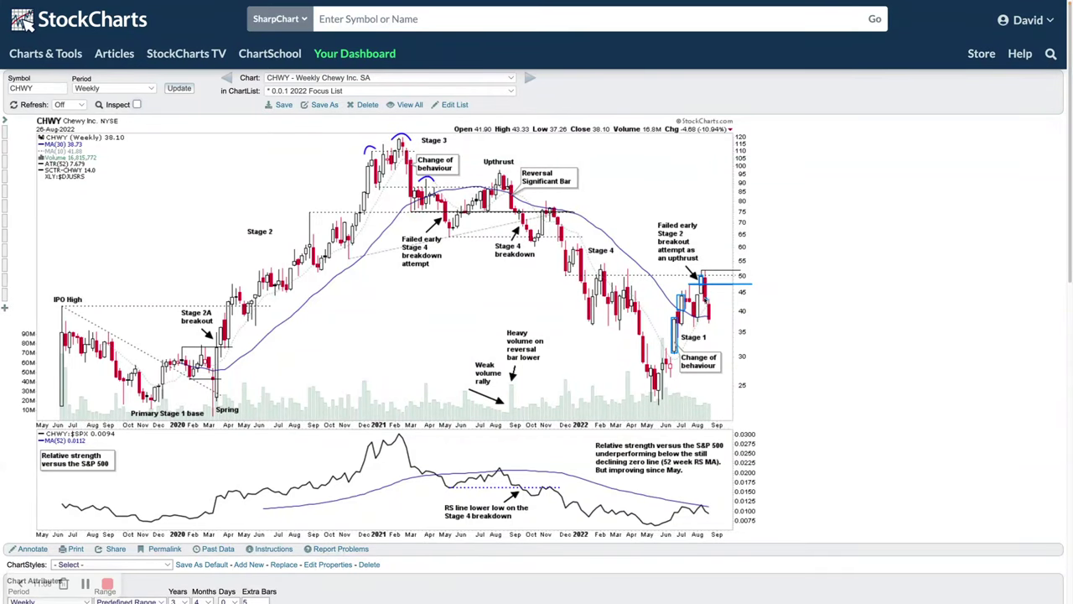
Draw the resistance line at about 50 from December 2021, mark the August 2022 reversal bar, and clear the marks.
drag(705, 292, 703, 442)
key(ctrl+z)
drag(566, 274, 770, 275)
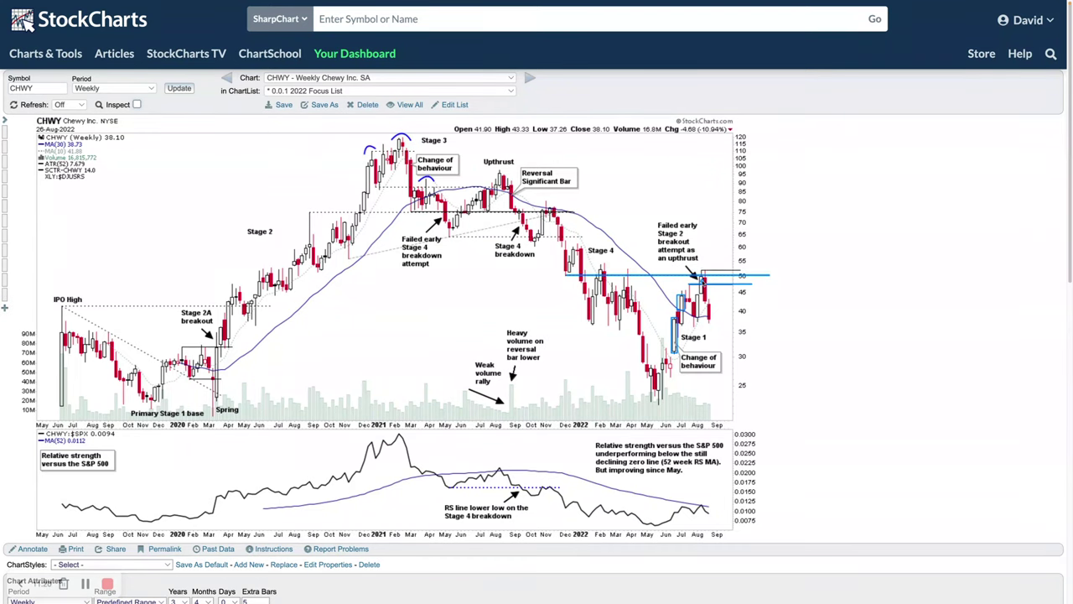
drag(704, 279, 706, 308)
key(Escape)
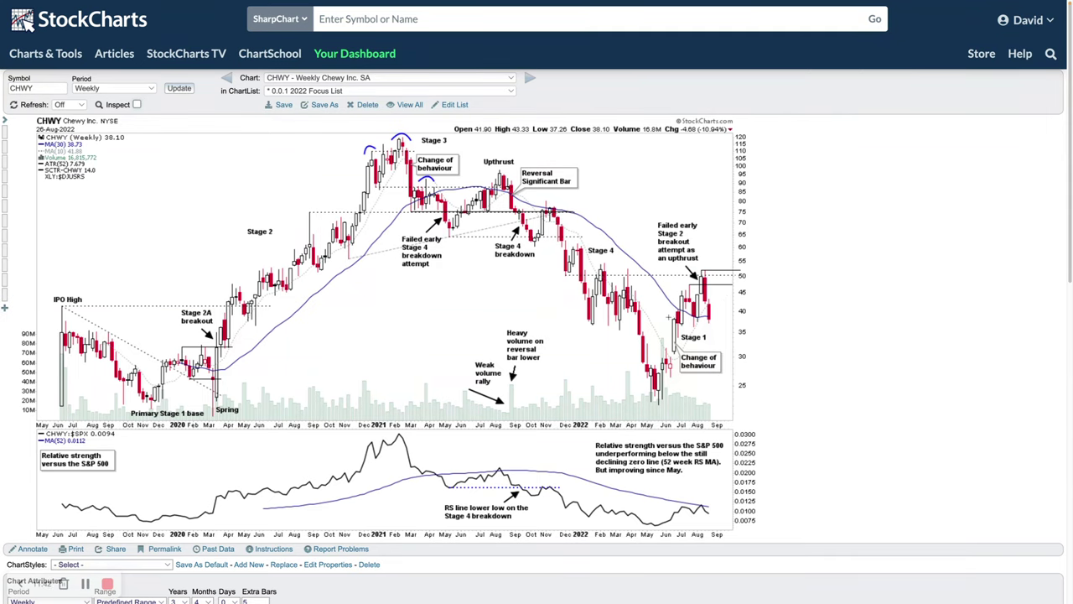
Invert the unannotated weekly price chart by changing the symbol to -CHWY.
click(179, 88)
click(11, 88)
text(-)
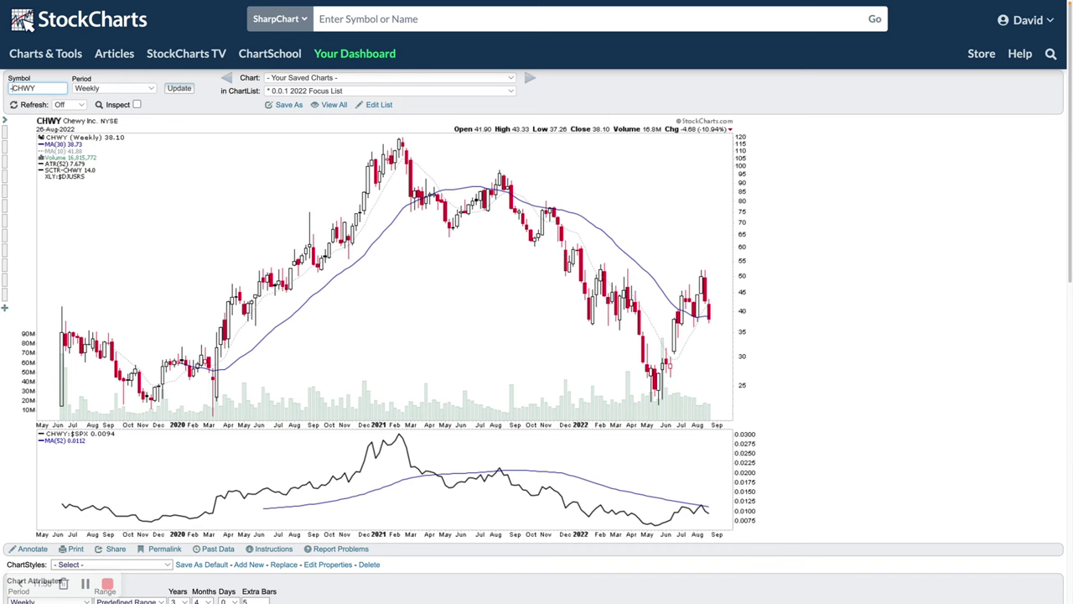
key(Return)
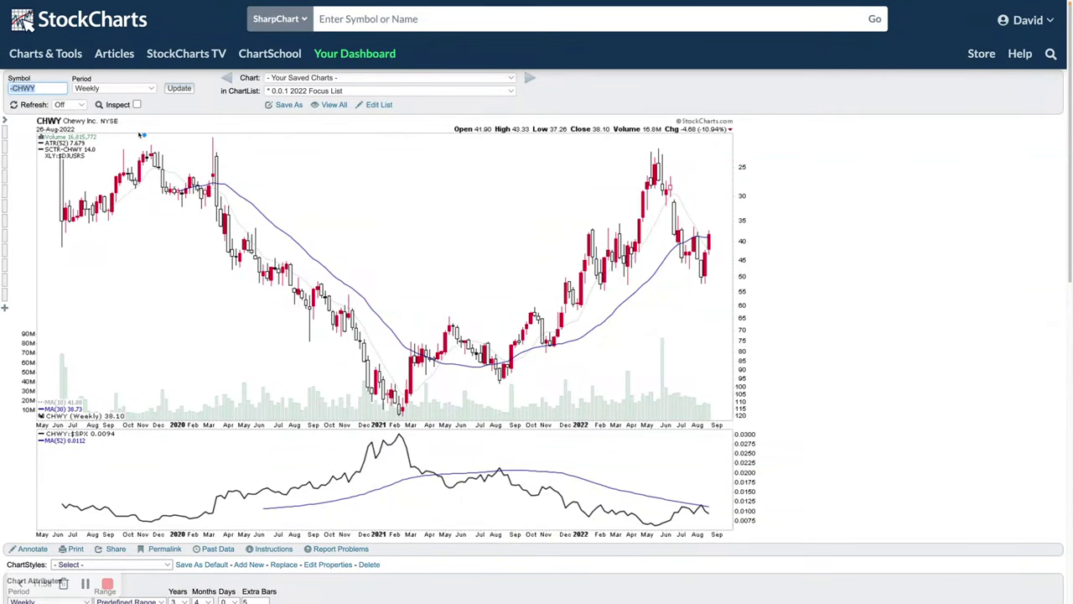
On the inverted chart, box the history up to April 2021, mark the failed May breakout and draw the level at about 75.
drag(53, 137, 438, 423)
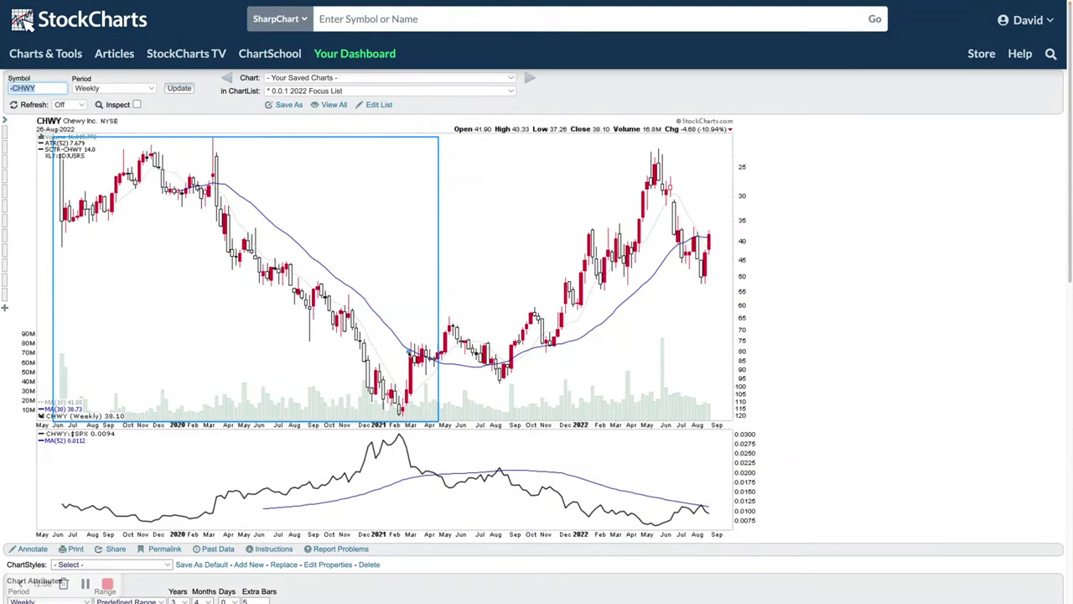
drag(414, 344, 477, 349)
drag(443, 344, 463, 316)
drag(410, 342, 585, 342)
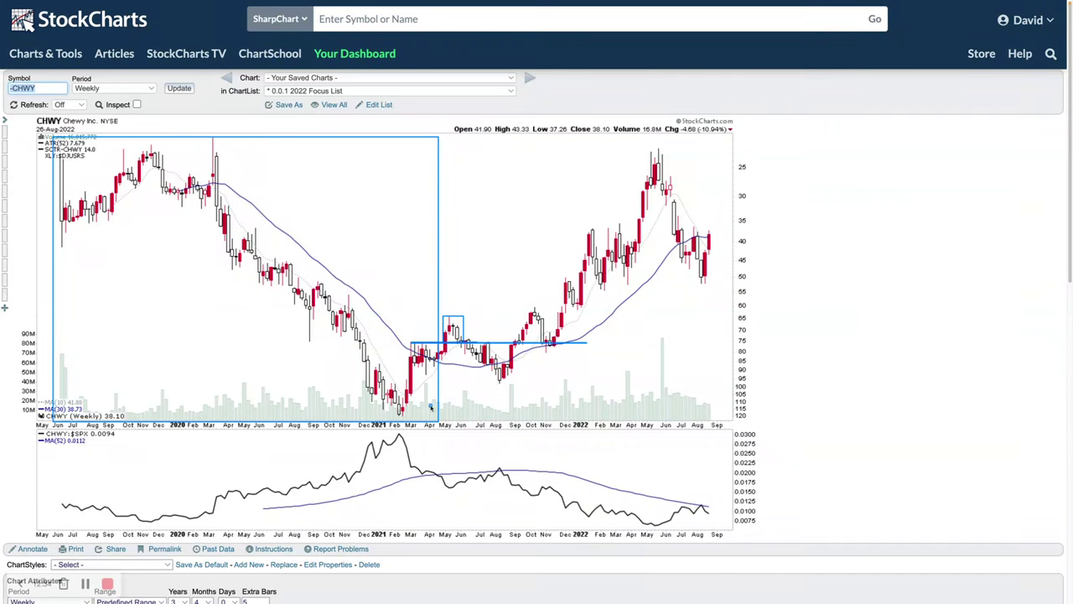
Trace the V-shaped inverted low, box the base from May 2021, mark its December breakout, and clear the drawings.
drag(355, 341, 400, 411)
drag(400, 411, 430, 352)
drag(448, 316, 612, 381)
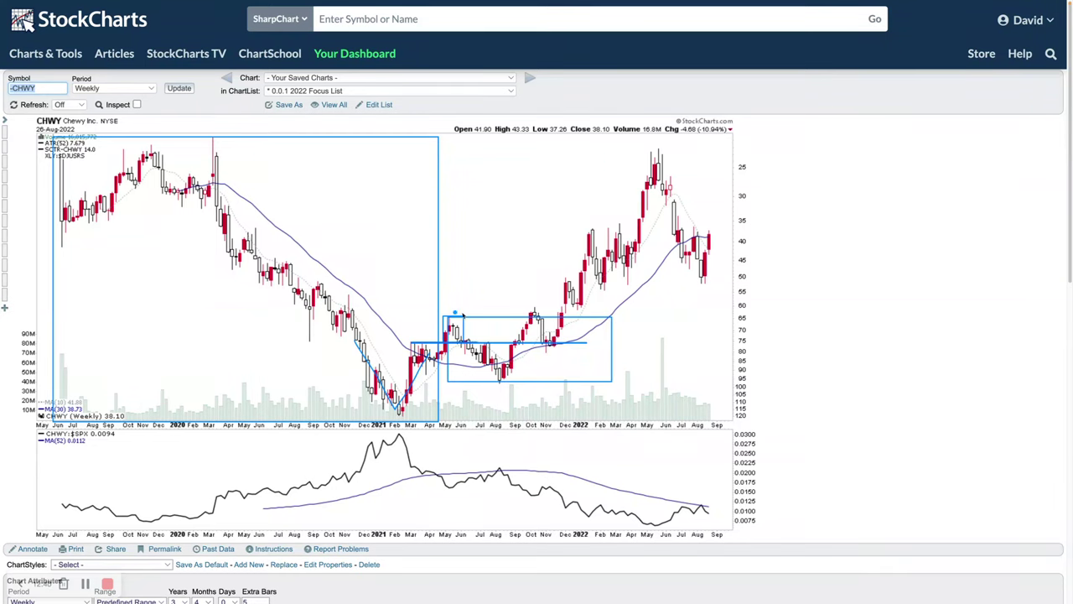
drag(562, 315, 571, 281)
key(e)
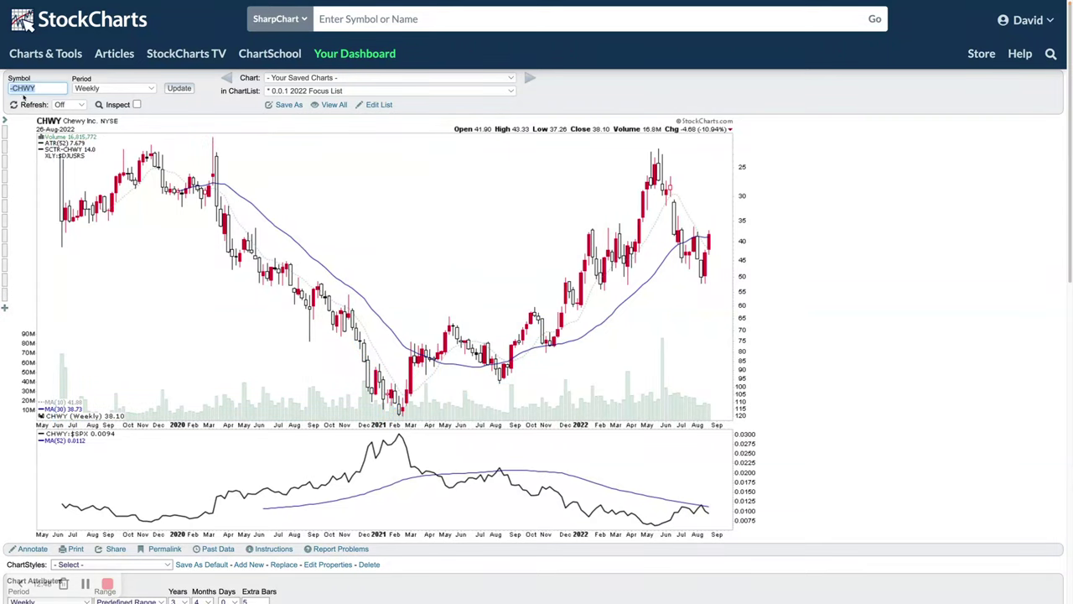
Restore the symbol to CHWY and sketch a projected base between about 30 and 52 with an upside breakout and rising moving average.
click(11, 88)
key(Return)
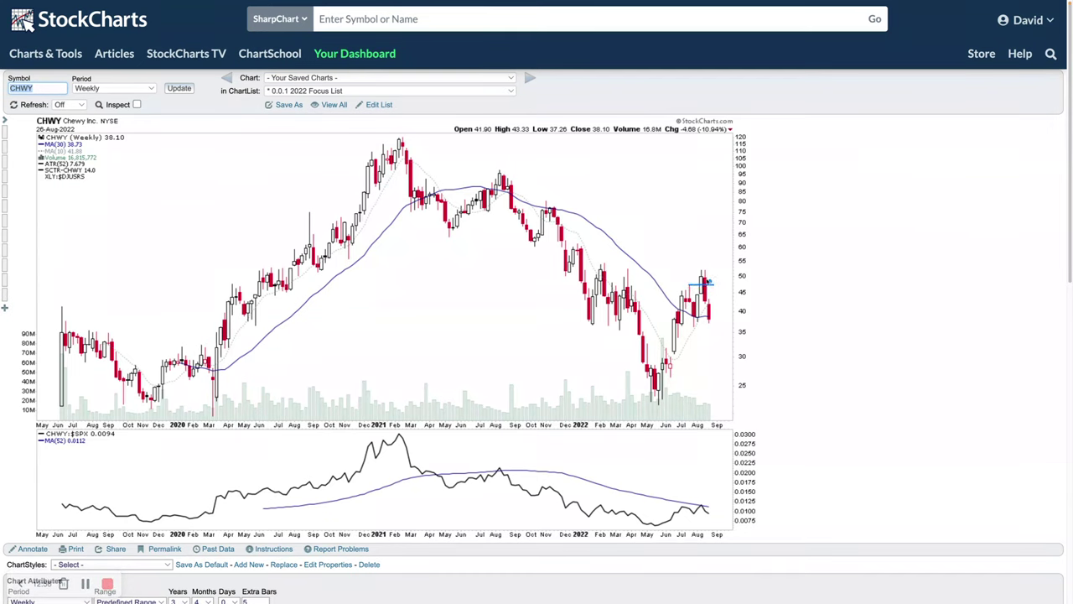
mouse_move(701, 269)
mouse_down()
mouse_move(718, 304)
mouse_move(822, 360)
mouse_move(860, 357)
mouse_move(839, 354)
mouse_up()
mouse_move(709, 314)
mouse_down()
mouse_move(723, 336)
mouse_move(737, 325)
mouse_move(752, 275)
mouse_move(792, 338)
mouse_move(826, 277)
mouse_move(845, 298)
mouse_move(886, 214)
mouse_up()
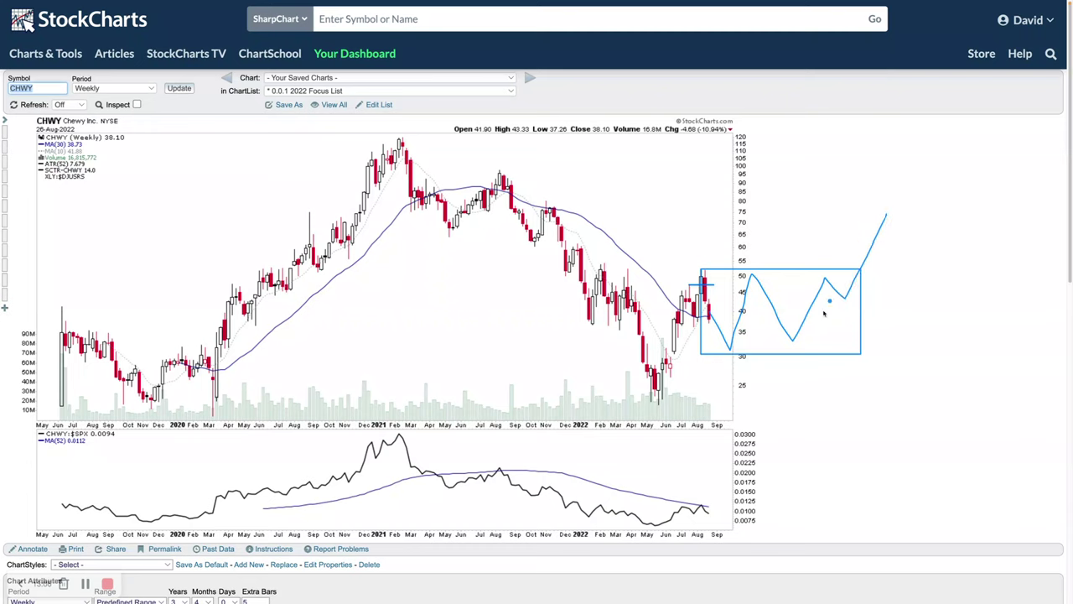
mouse_move(708, 317)
mouse_down()
mouse_move(891, 292)
mouse_move(917, 277)
mouse_up()
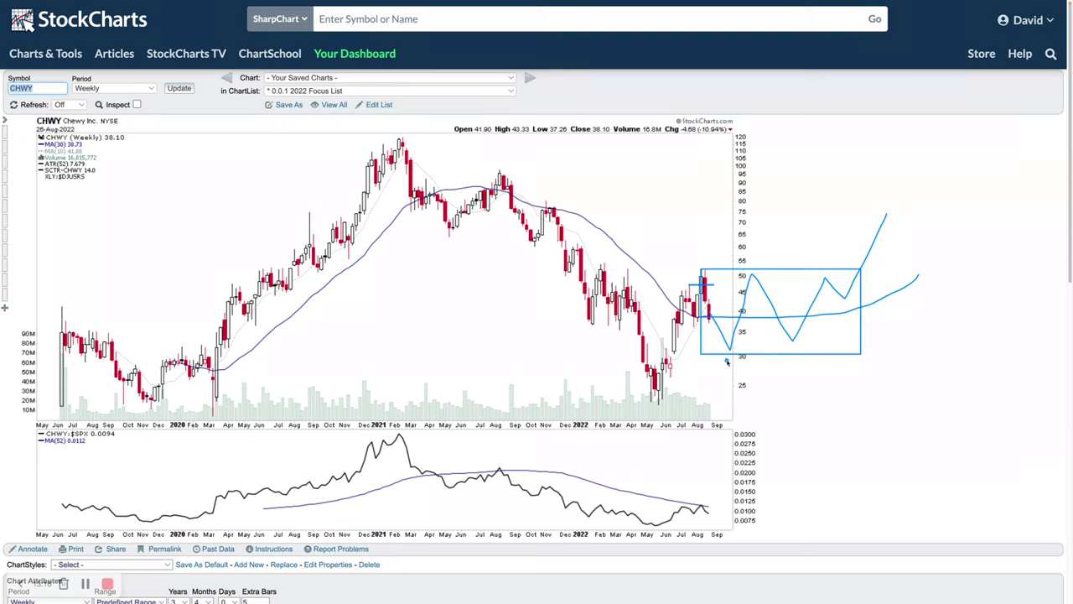
key(Escape)
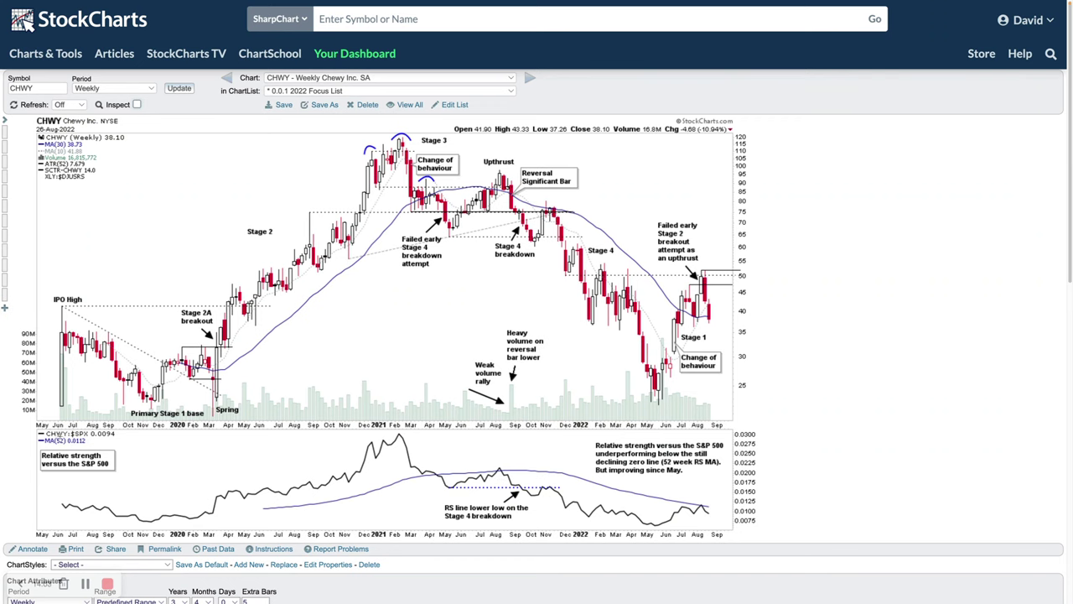
Review the chart's indicator settings and trace the 52-period moving average in the relative strength pane.
scroll(4, 308, down, 5)
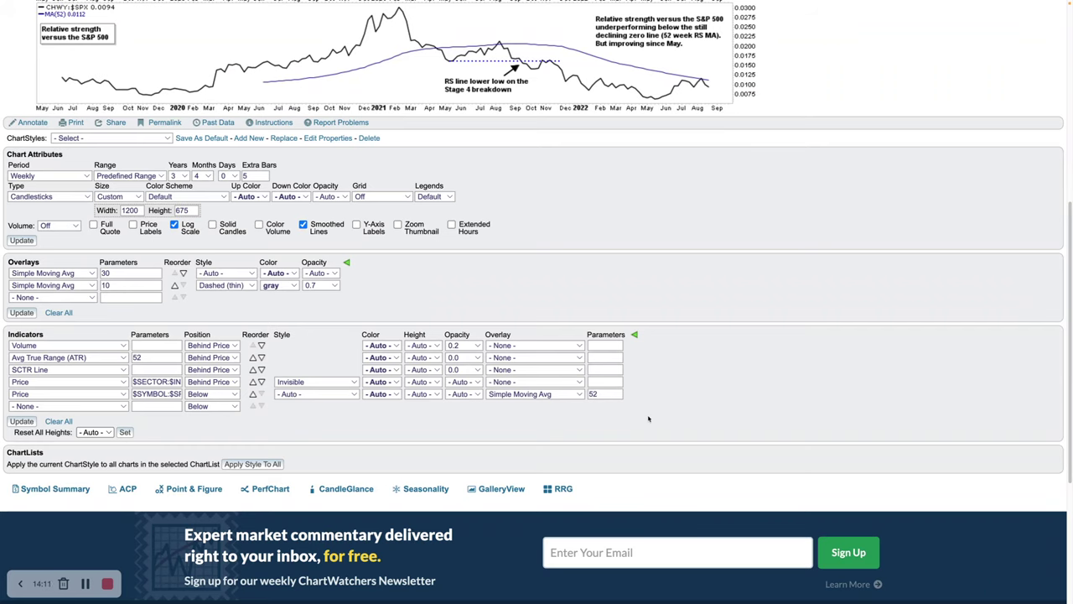
scroll(648, 418, up, 5)
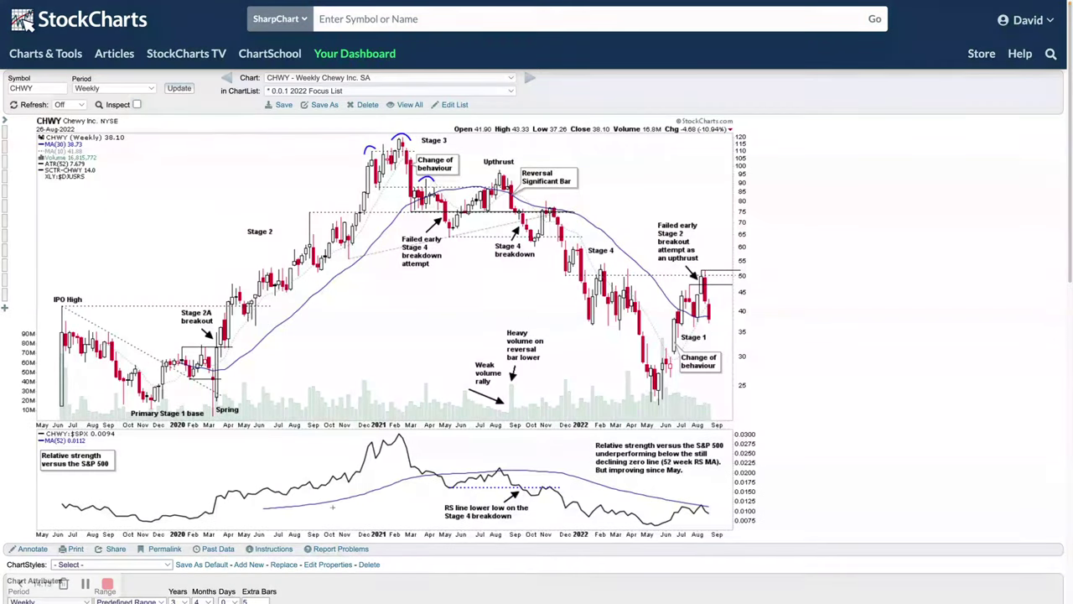
mouse_move(263, 508)
mouse_down()
mouse_move(442, 474)
mouse_move(571, 476)
mouse_up()
Sketch a relative strength diagram beside the chart as a box with a horizontal zero line and a rising path, and clear it.
drag(808, 351, 1034, 406)
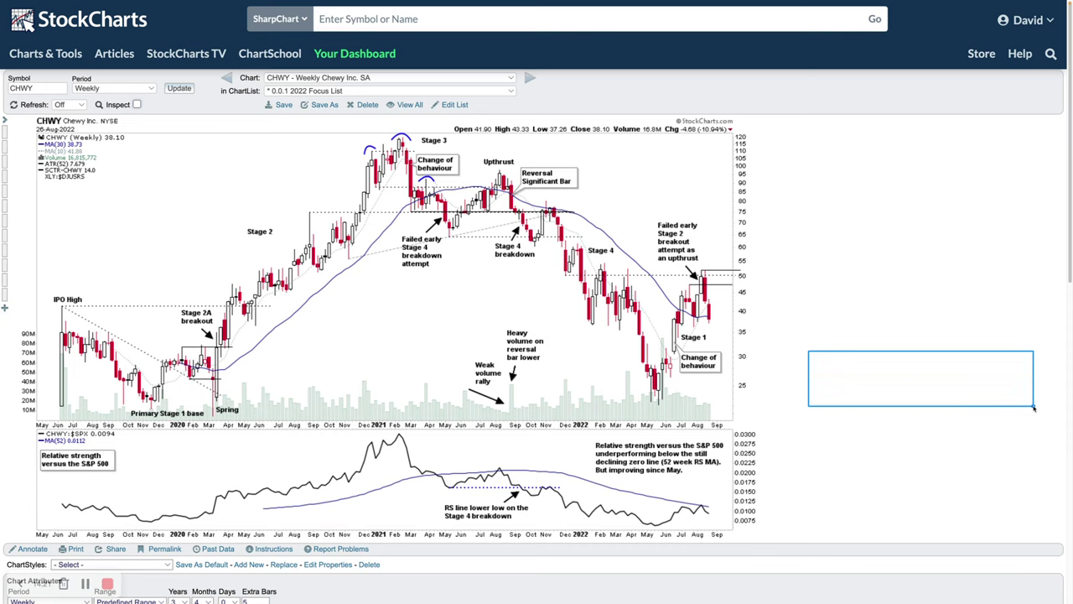
drag(808, 379, 1037, 382)
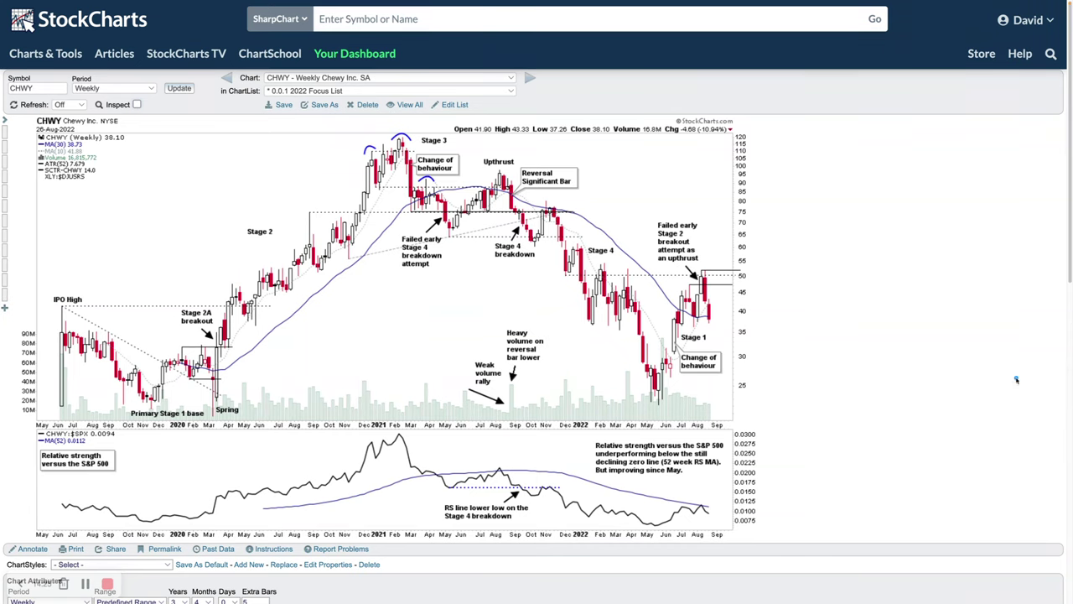
drag(815, 356, 1058, 418)
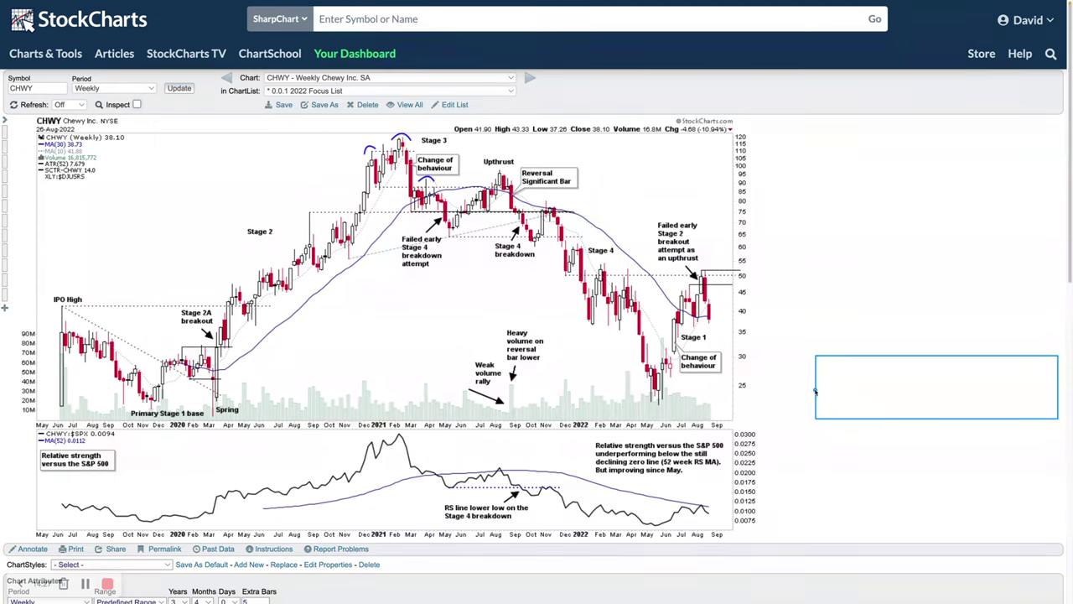
drag(815, 390, 1070, 391)
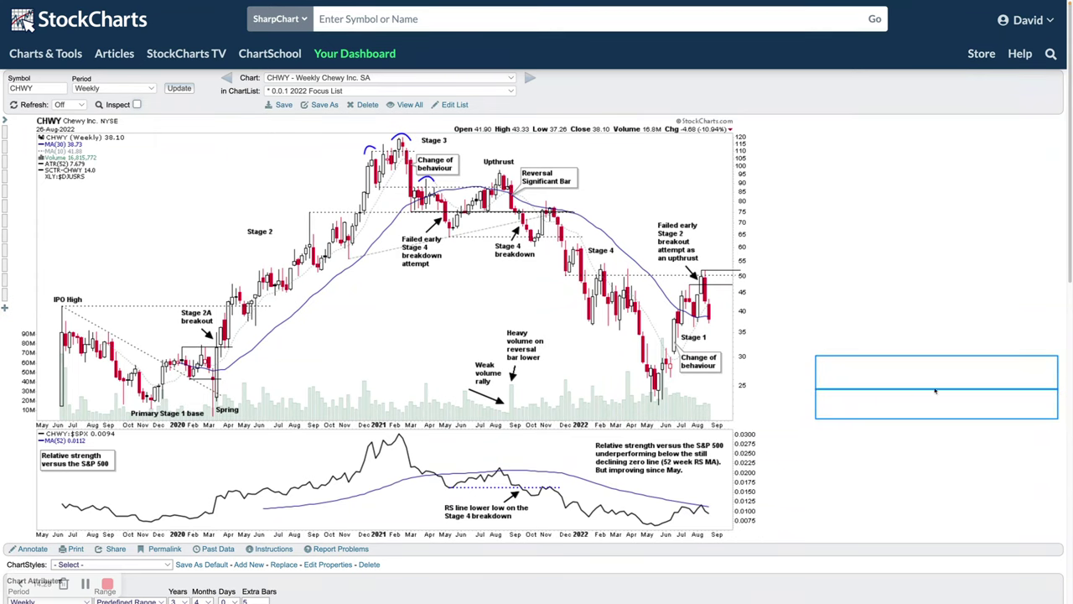
mouse_move(826, 408)
mouse_down()
mouse_move(969, 396)
mouse_move(1012, 382)
mouse_move(1052, 341)
mouse_up()
key(Escape)
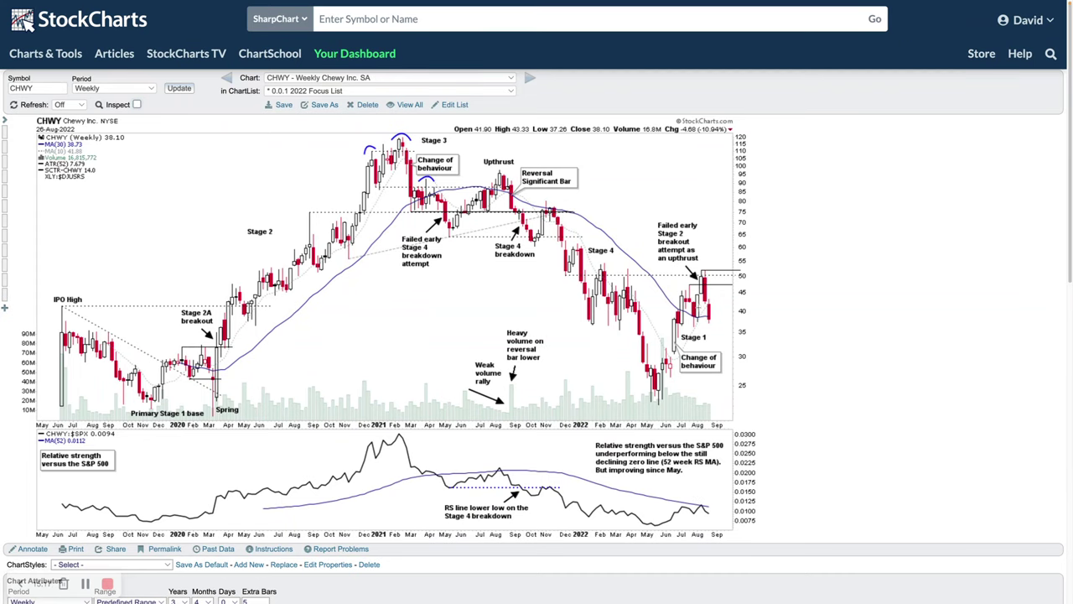
Mark the 2022 change-of-behaviour bar, box the May to June 2022 lows before it, and clear the marks.
drag(671, 320, 677, 357)
drag(644, 407, 675, 349)
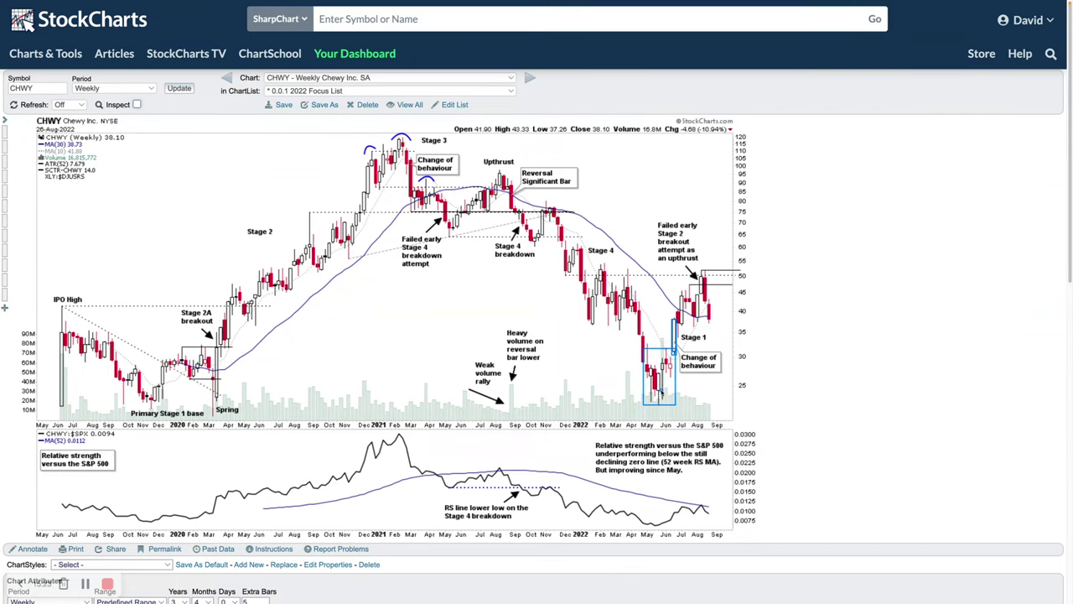
key(e)
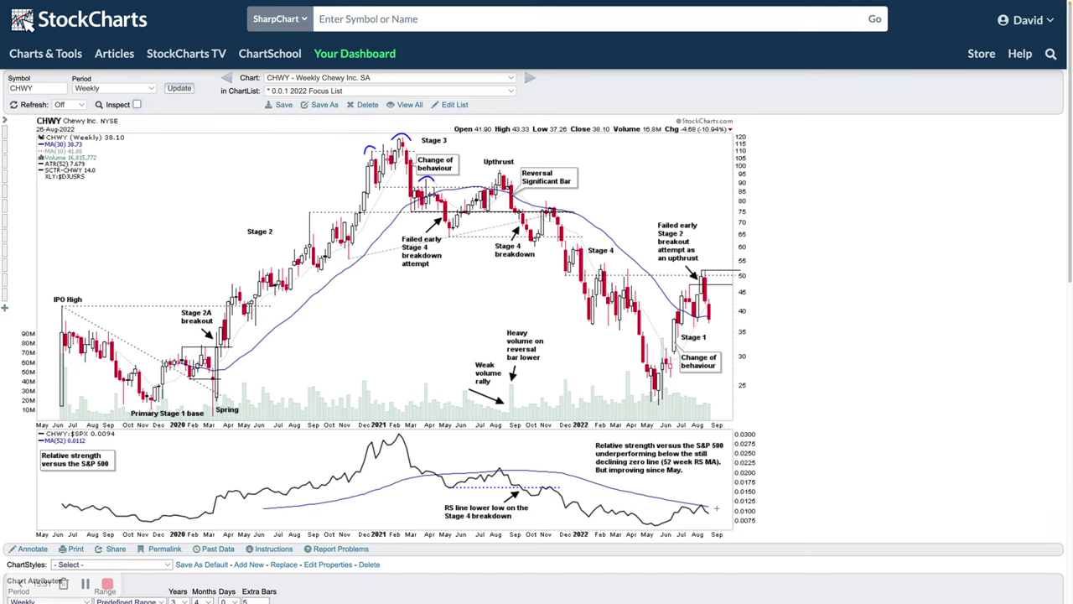
Mark the end of the relative strength moving average and the support break aligned with the September 2021 Stage 4 breakdown.
mouse_move(707, 508)
mouse_down()
mouse_move(751, 495)
mouse_move(759, 472)
mouse_up()
mouse_move(717, 507)
mouse_down()
mouse_move(764, 503)
mouse_move(736, 508)
mouse_up()
key(Escape)
drag(448, 489, 563, 486)
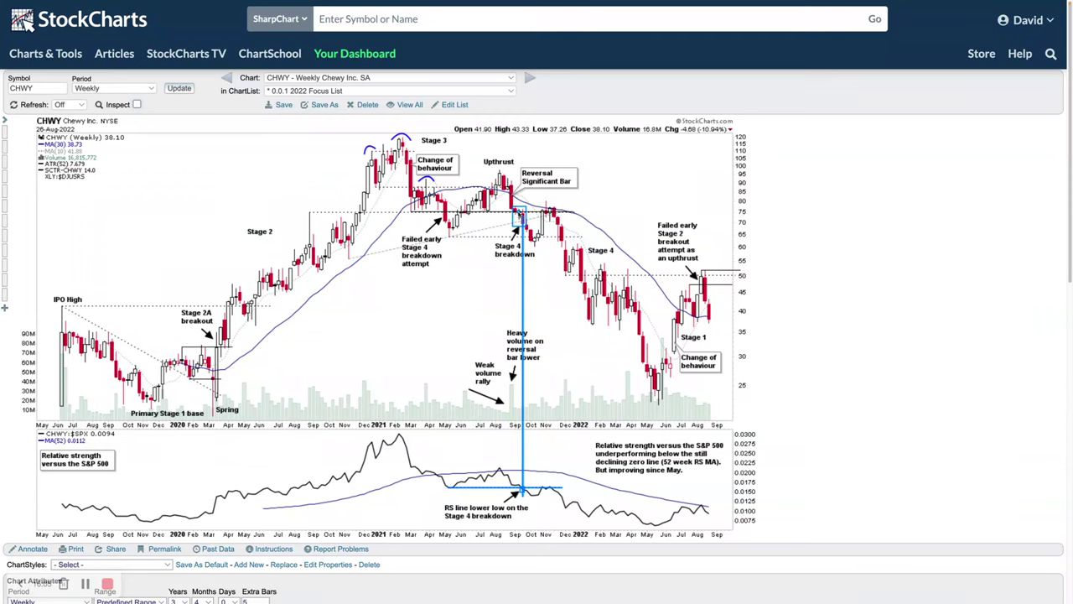
click(523, 474)
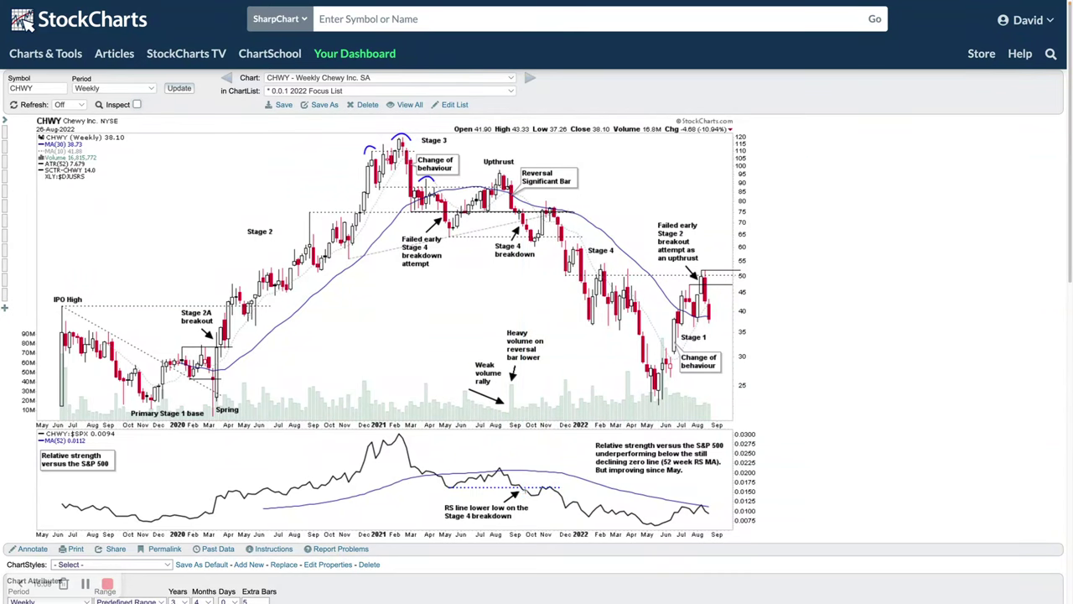